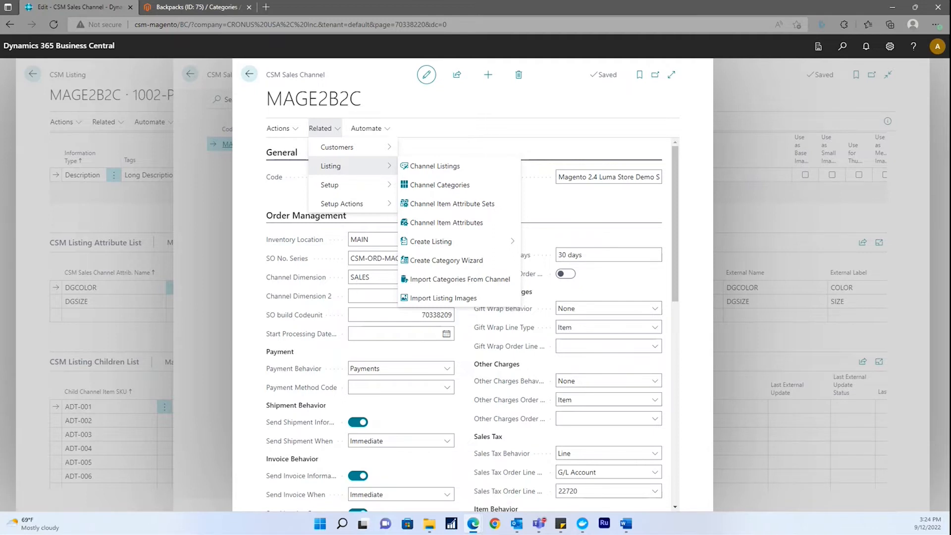
Create a listing on the MAGE2B2C sales channel with the listing wizard for item 1000-SP, using the Sales Channel SKU 1000-SP-PCS.
mouse_move(475, 248)
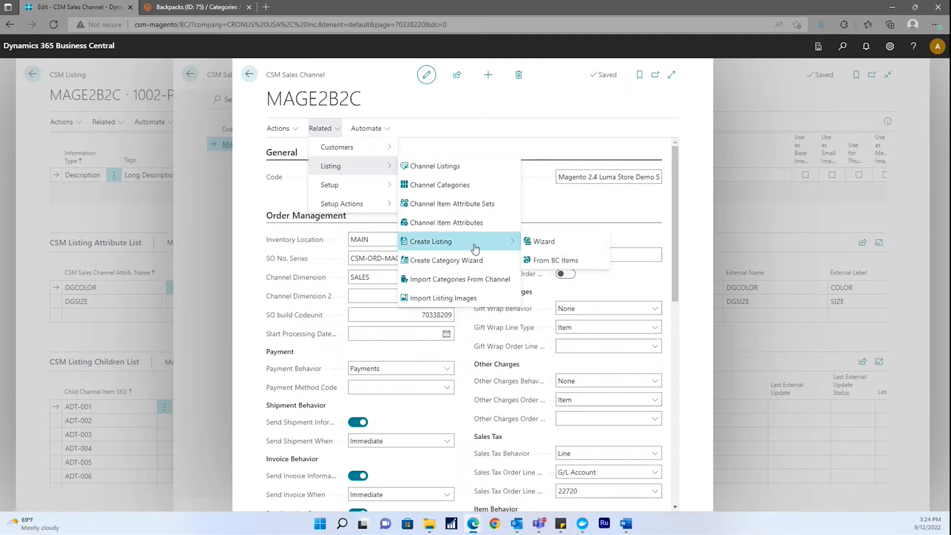
click(554, 242)
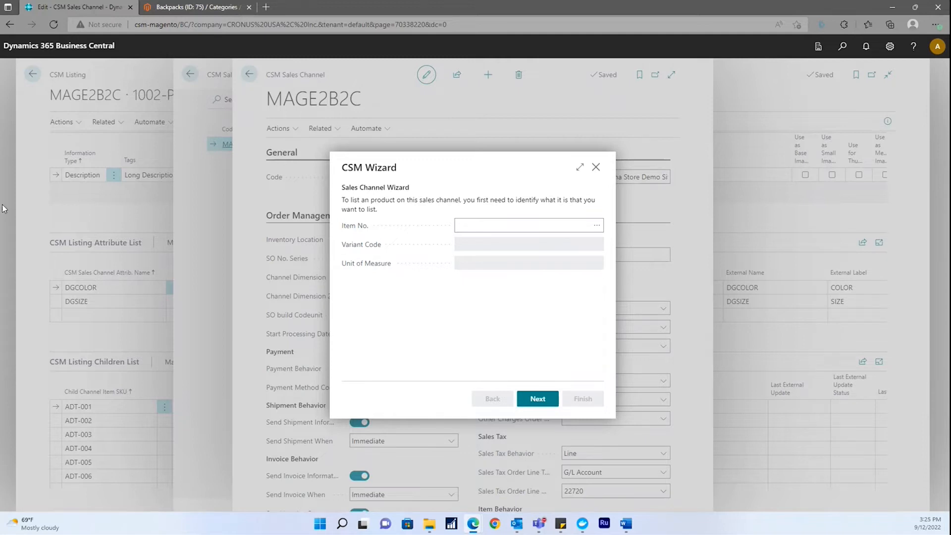
click(598, 227)
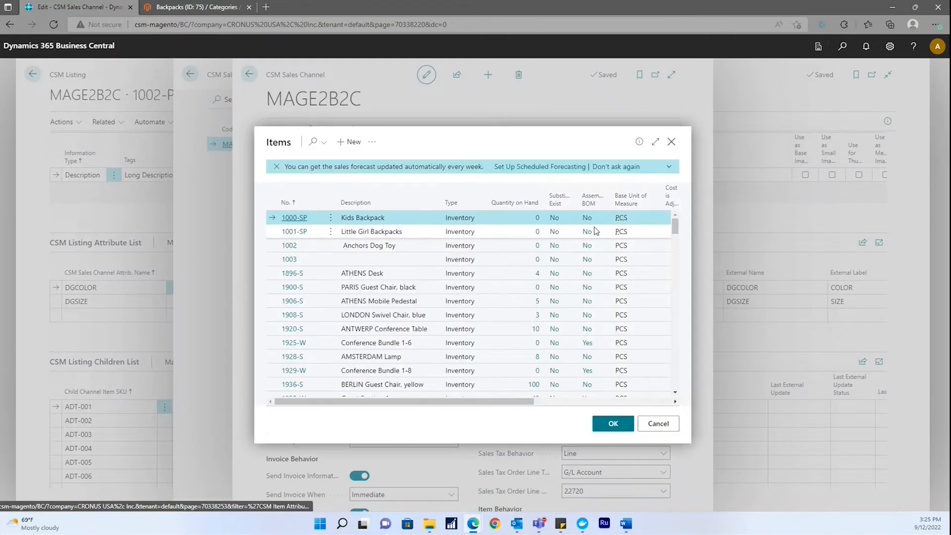
click(295, 218)
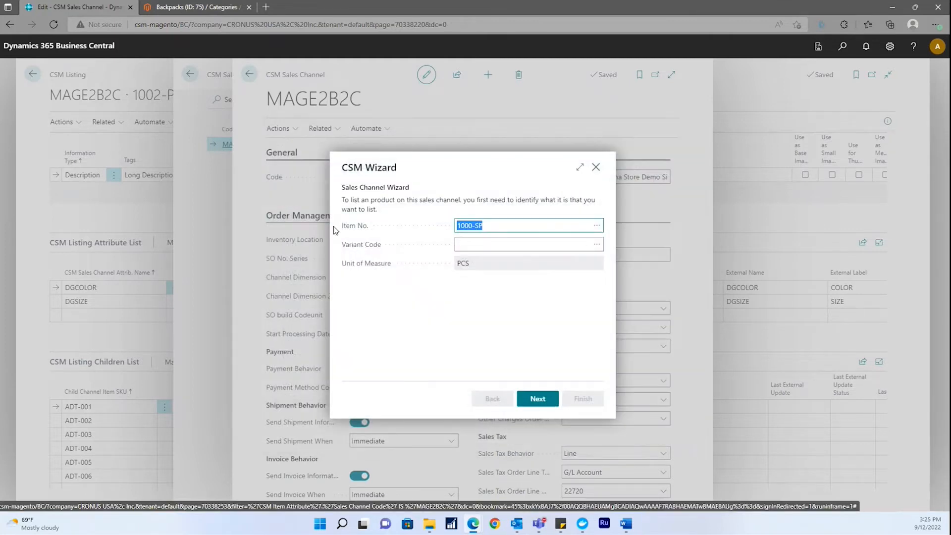
click(539, 400)
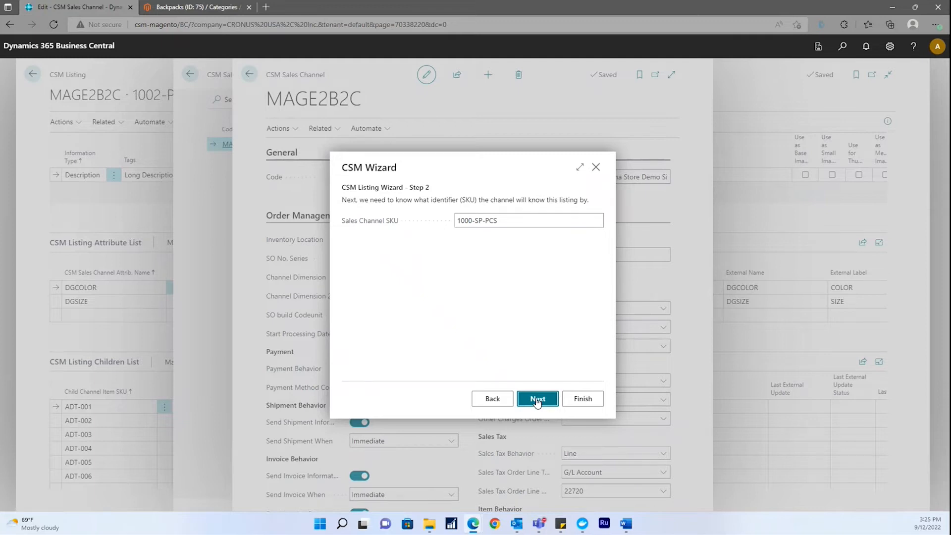
click(537, 400)
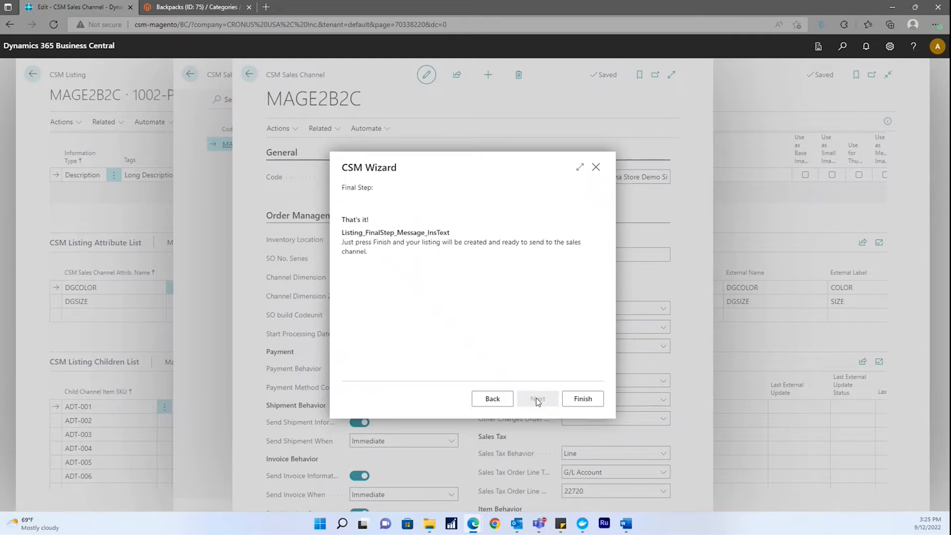
click(583, 399)
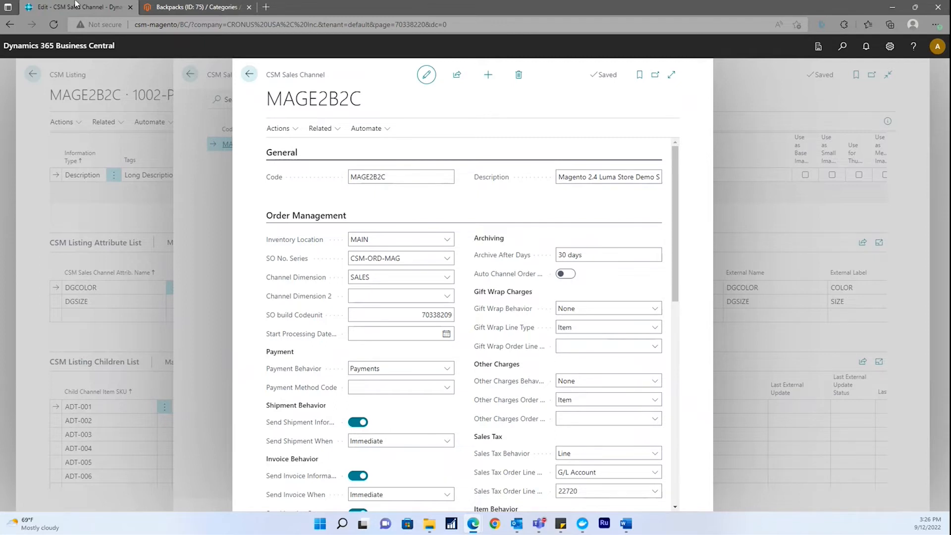
Search for "csm listings", open the CSM Listings list page and sort its listings by item number.
click(842, 46)
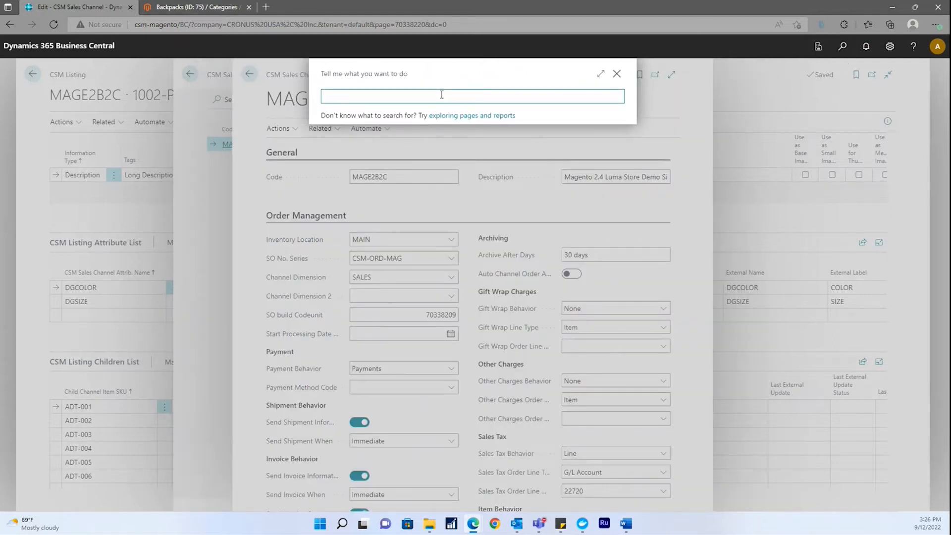
text(csm listings)
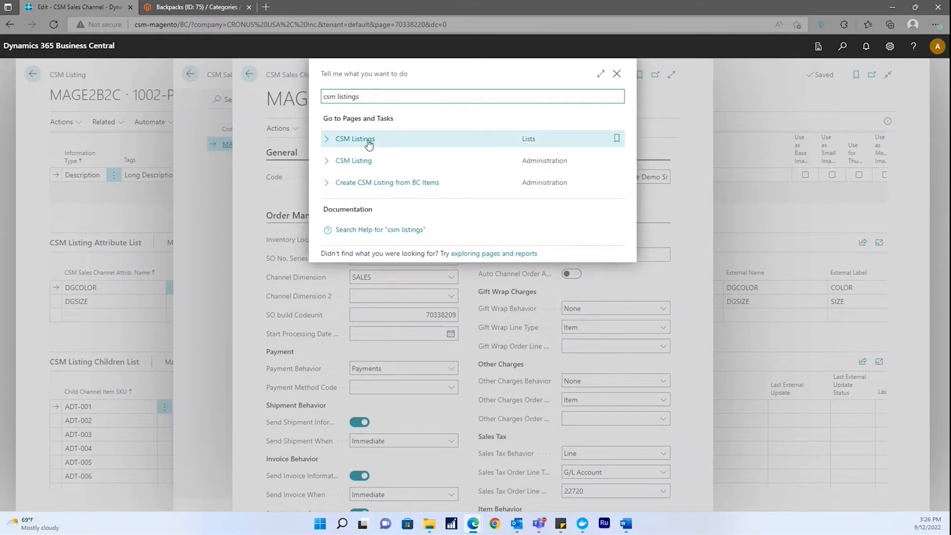
click(368, 140)
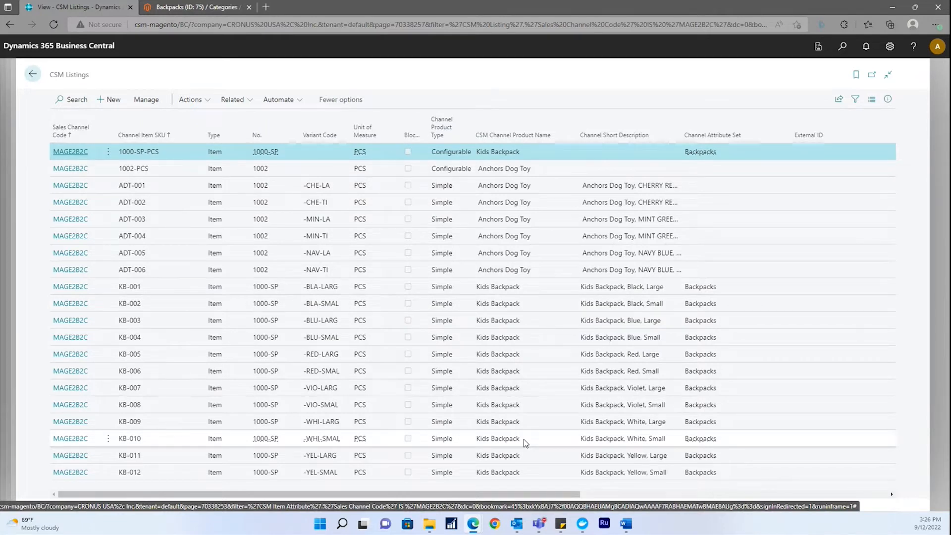
click(259, 141)
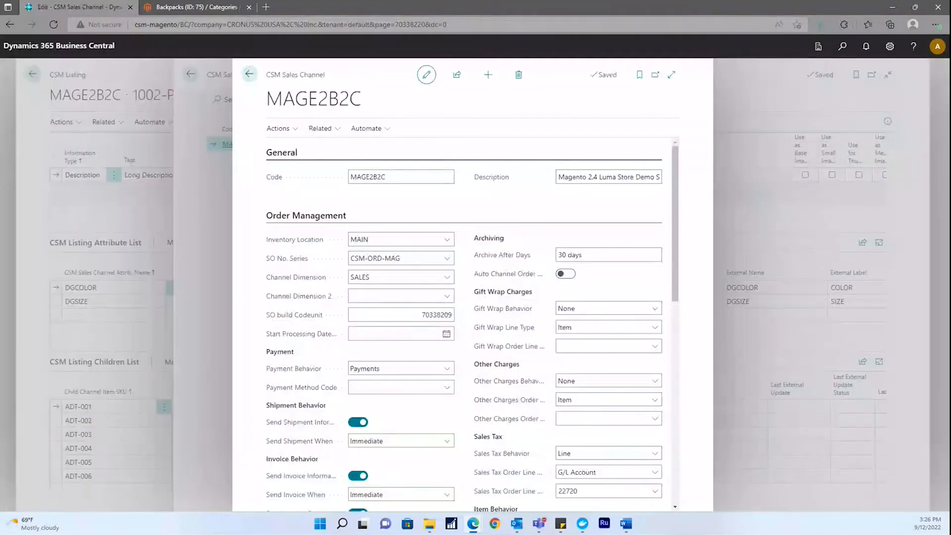
Open the Channel Listings belonging to the MAGE2B2C sales channel.
click(331, 130)
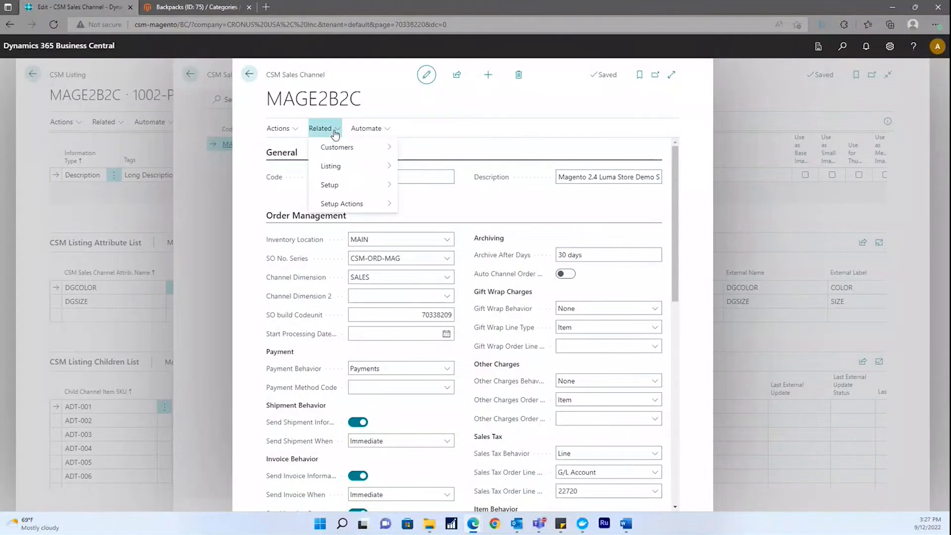
mouse_move(352, 173)
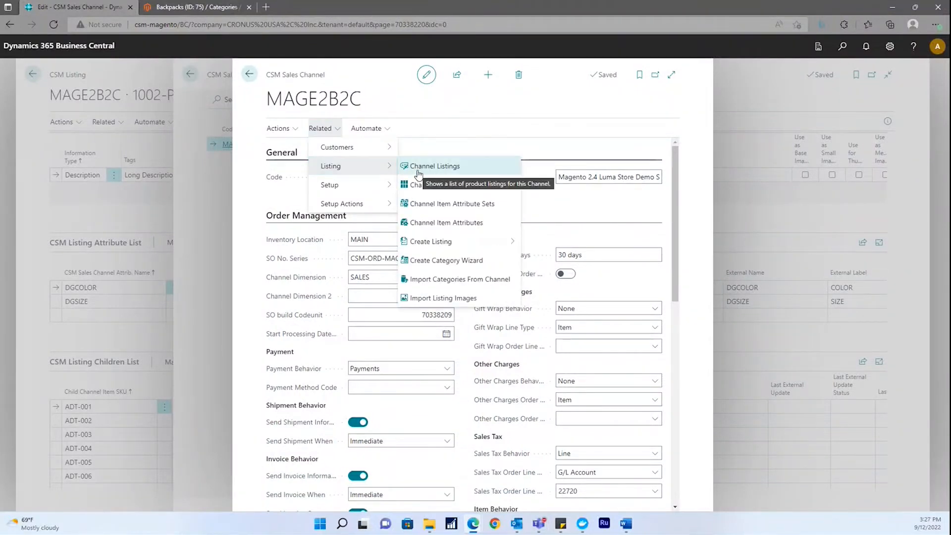
click(418, 171)
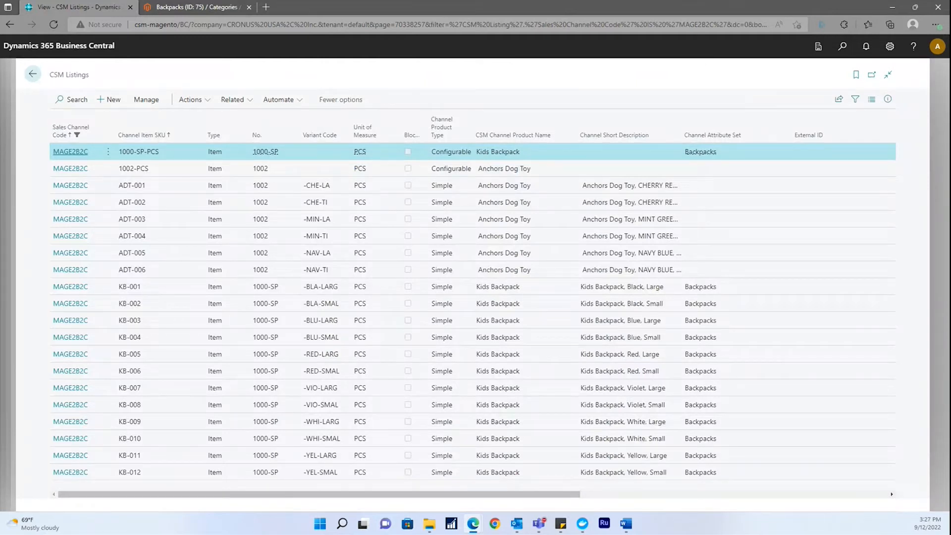
Try to create CSM listings from BC items for MAGE2B2C with the Sales unit of measure and no SKU number option.
click(200, 100)
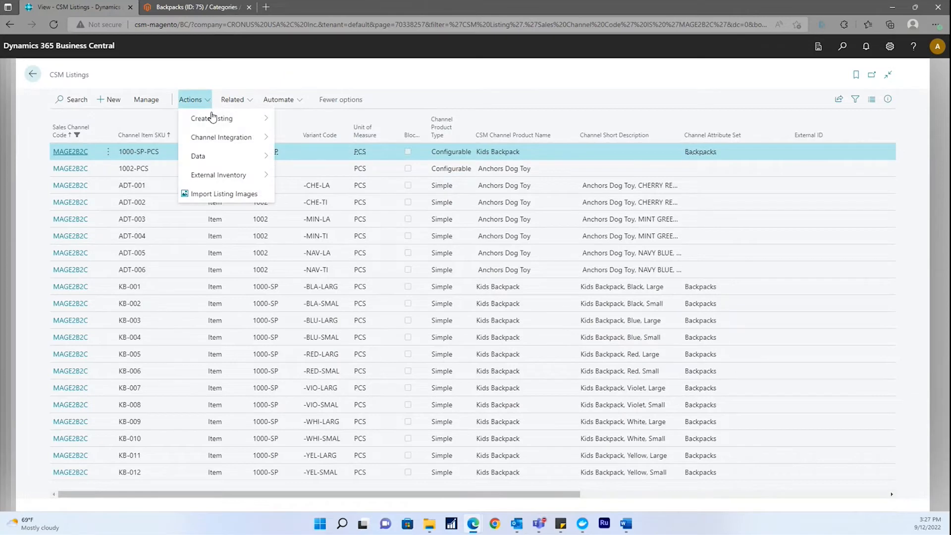
mouse_move(213, 119)
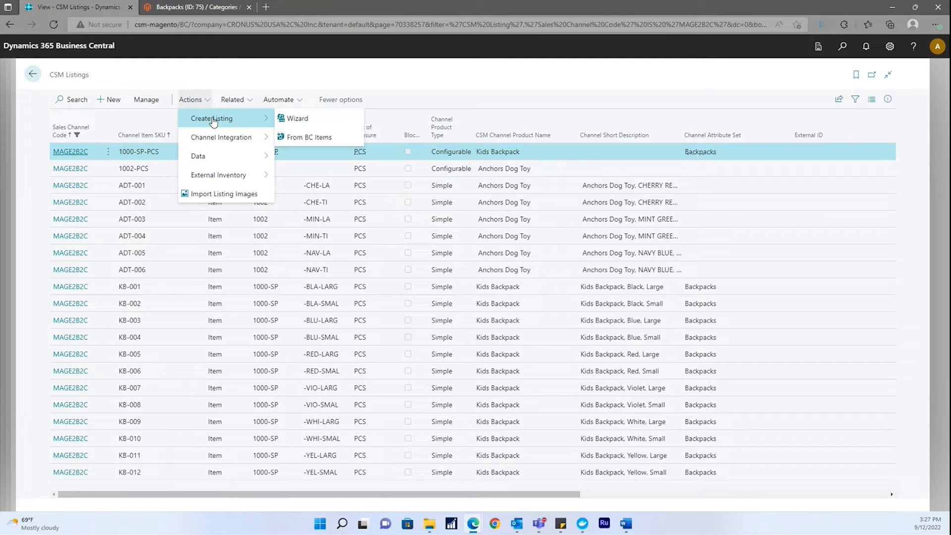
click(330, 139)
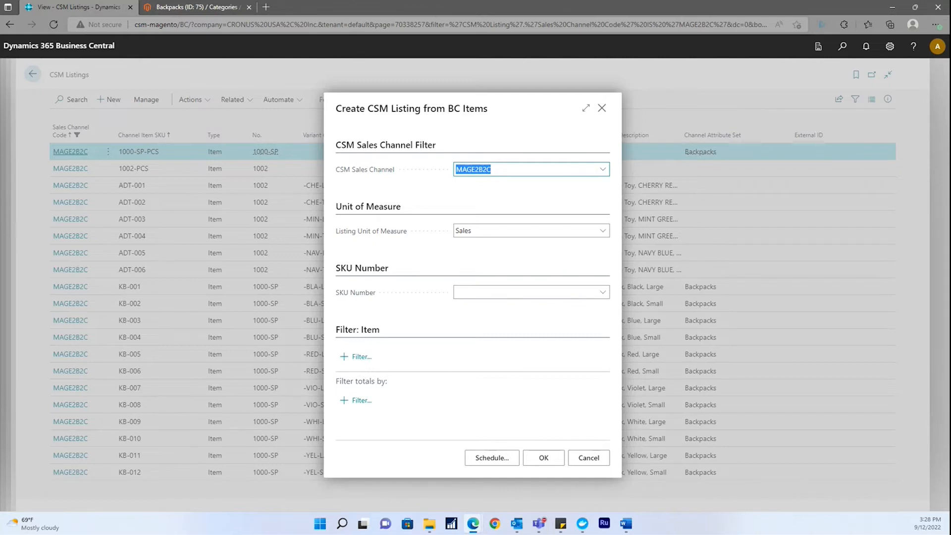
click(544, 459)
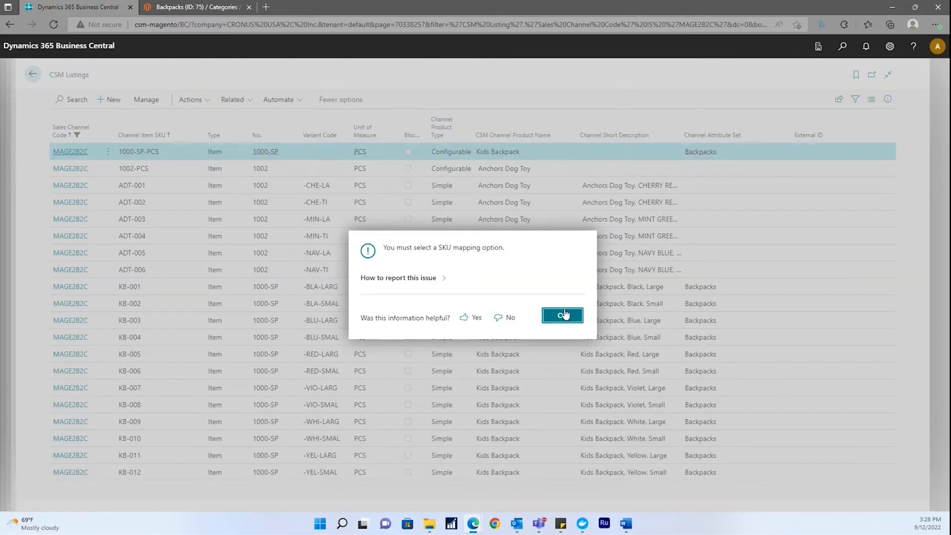
click(563, 315)
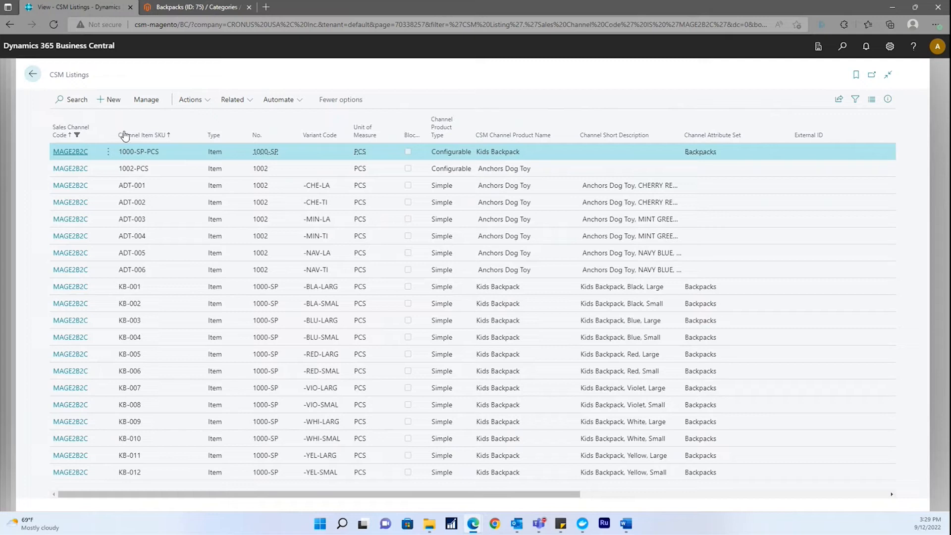
Return to the sales channel card, reopen its channel listings and sort them by item number.
click(41, 75)
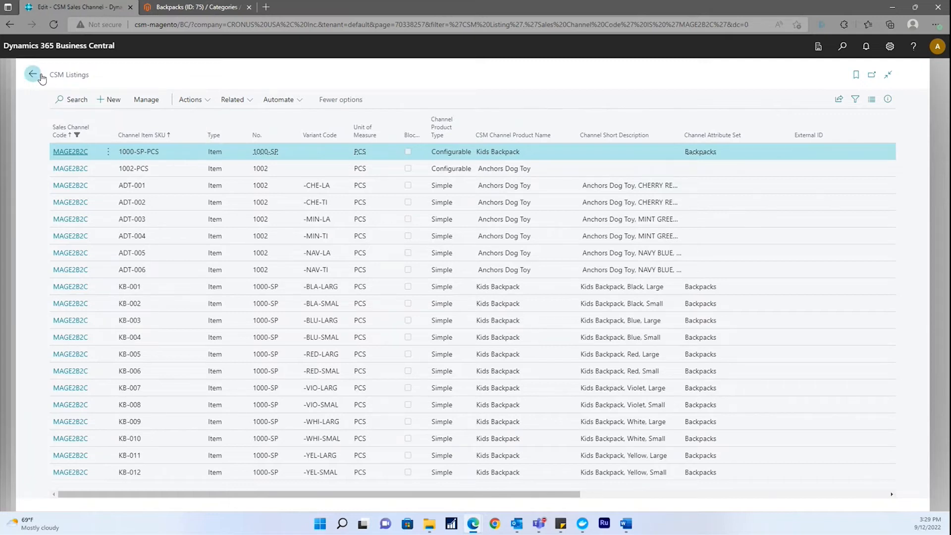
click(320, 128)
mouse_move(354, 171)
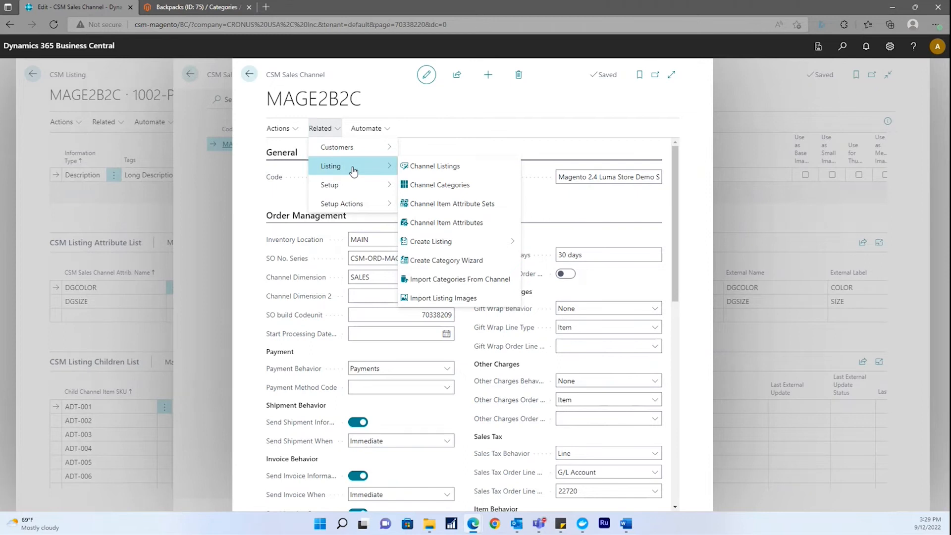
click(422, 165)
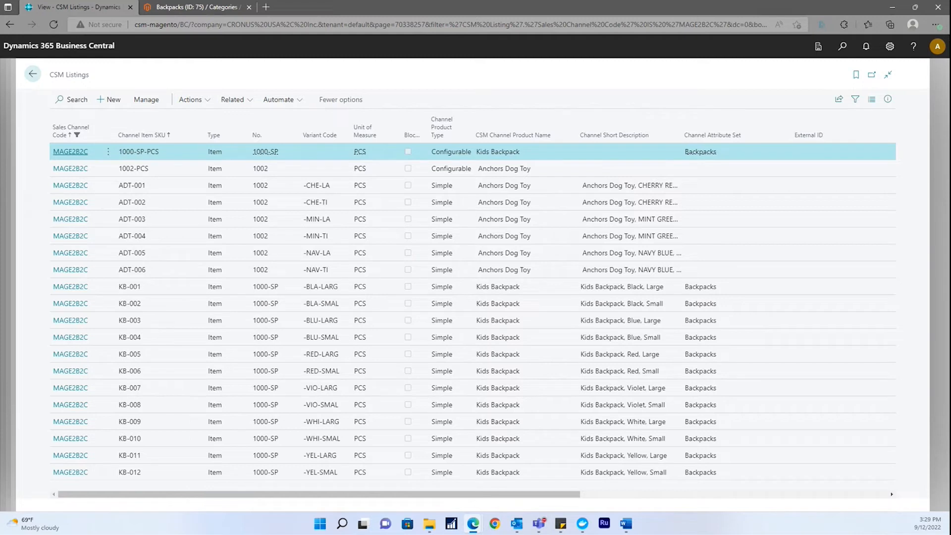
mouse_move(169, 132)
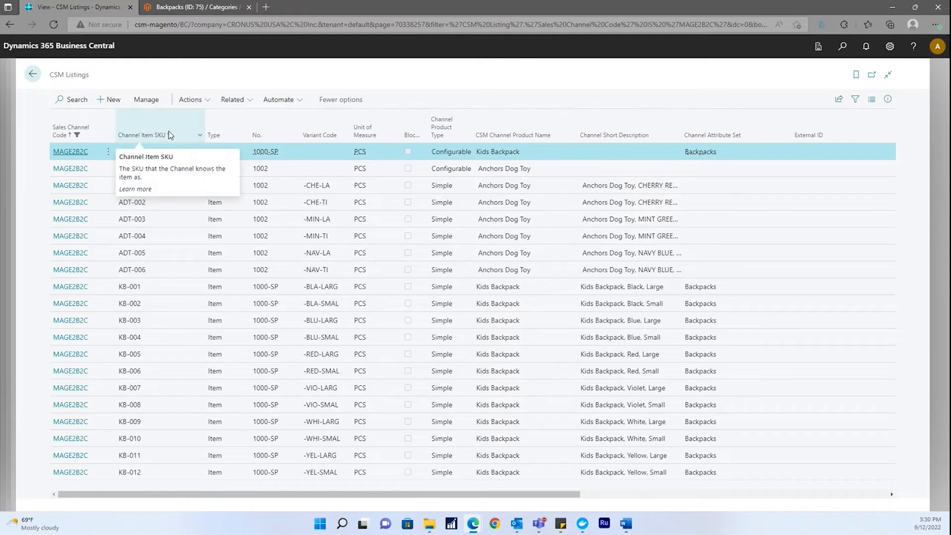
click(259, 139)
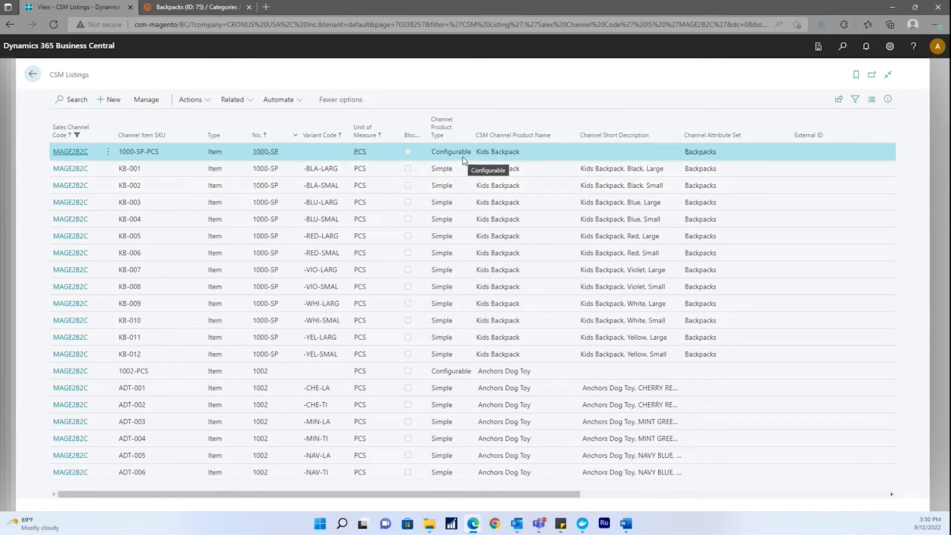
Open the configurable Kids Backpack listing 1000-SP-PCS and view its Long Description product information line.
click(70, 154)
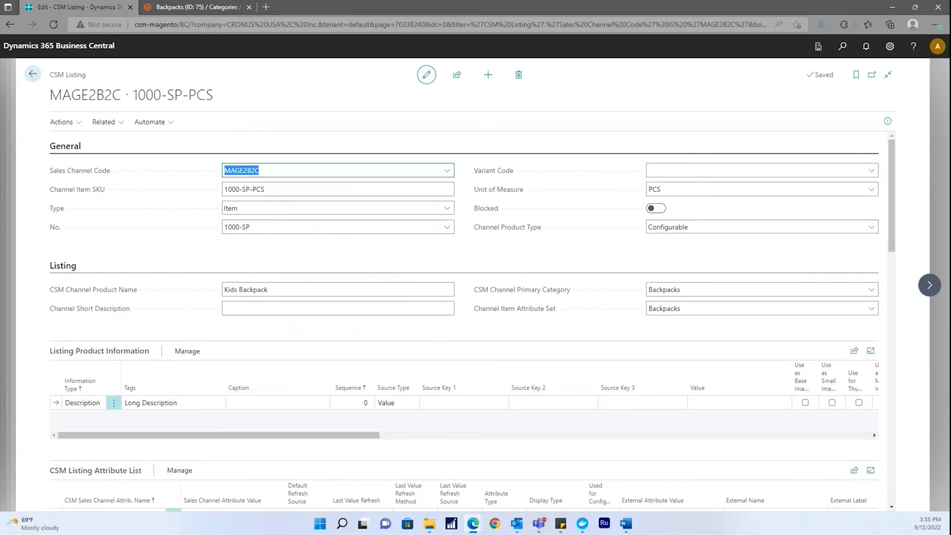
scroll(171, 279, down, 1)
scroll(172, 279, down, 2)
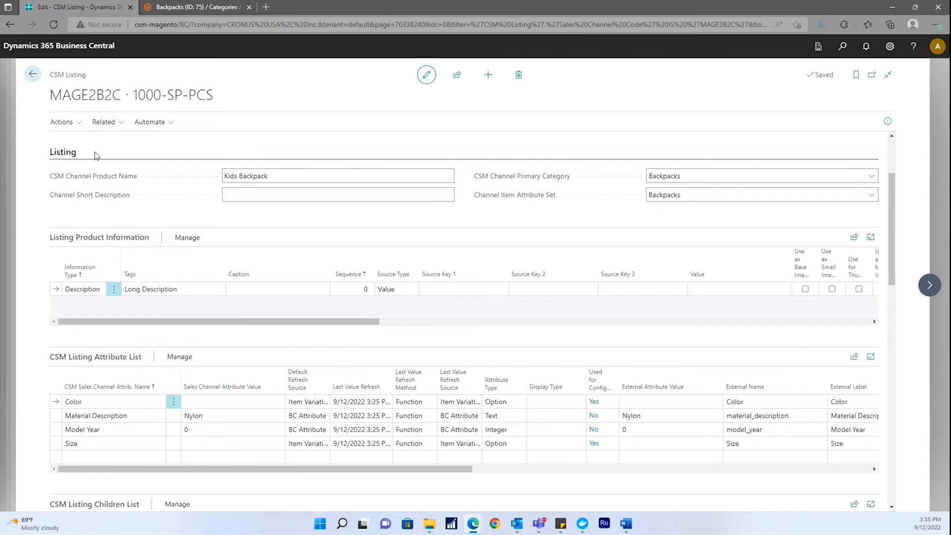
click(187, 238)
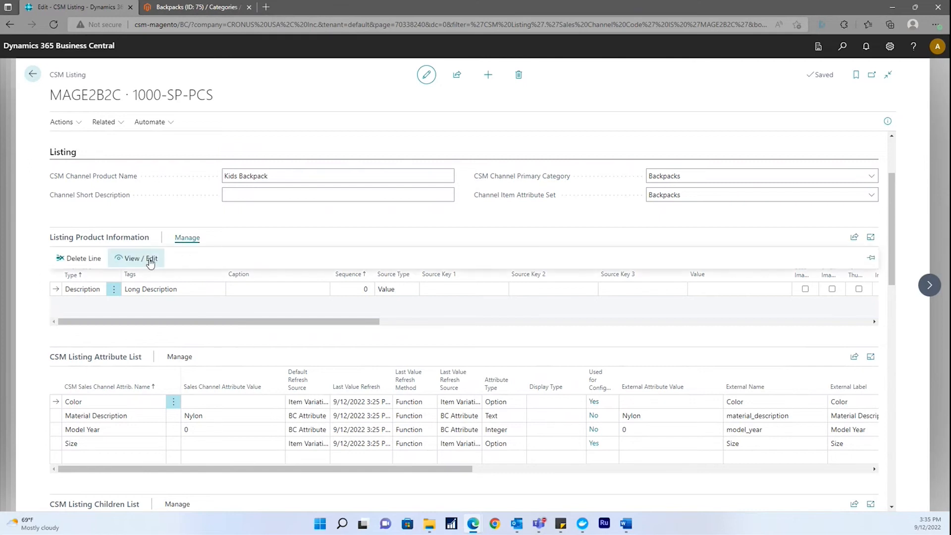
click(149, 258)
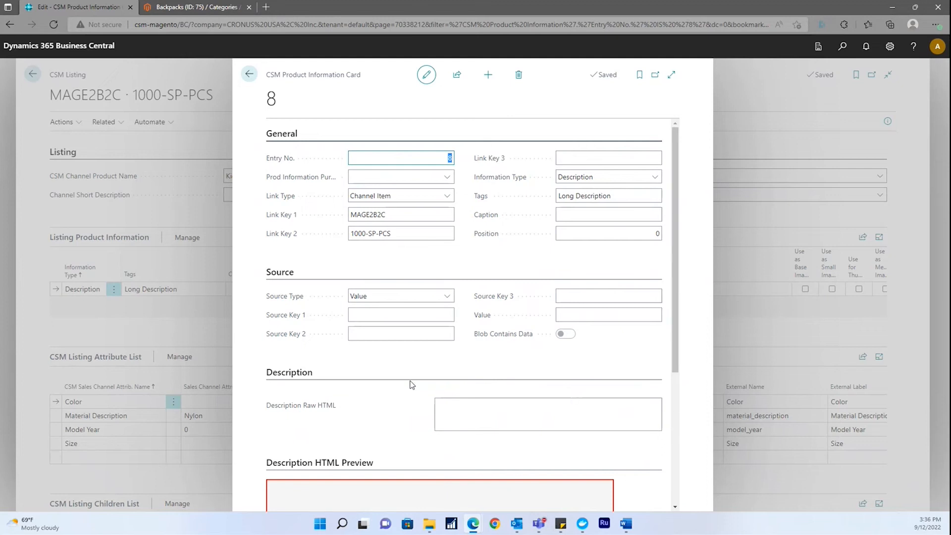
Examine the product information card's Source Type choices, description sections and Link Type choices.
click(449, 297)
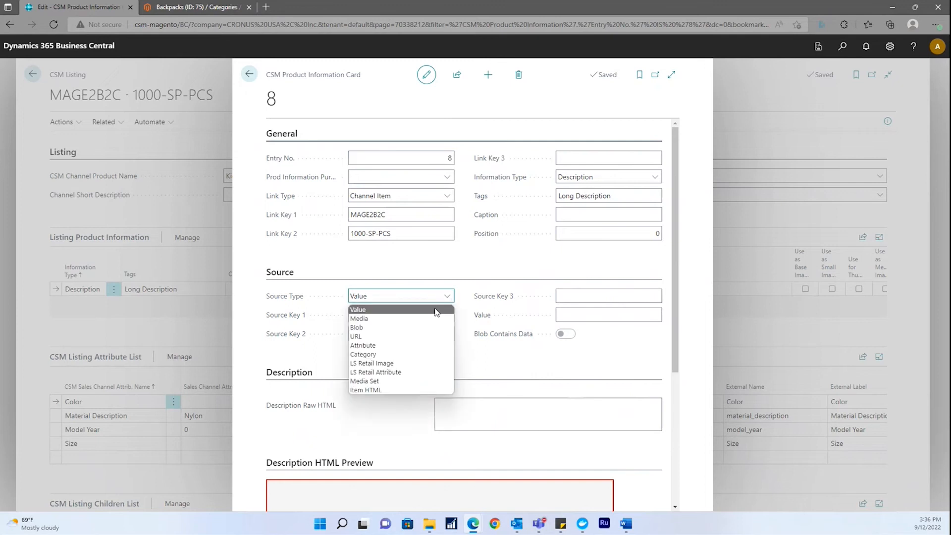
click(489, 372)
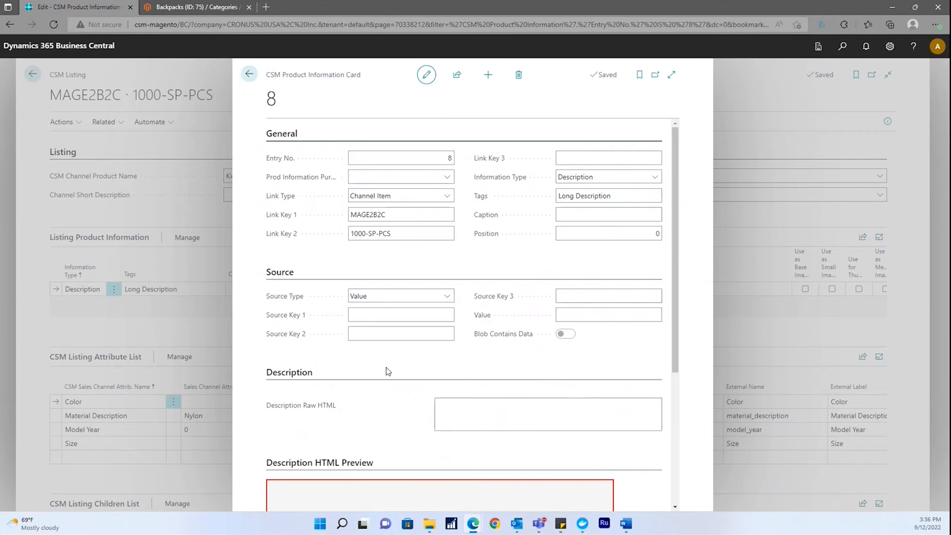
scroll(384, 374, down, 4)
scroll(380, 382, up, 3)
scroll(379, 383, up, 1)
click(447, 195)
click(448, 196)
key(alt+Tab)
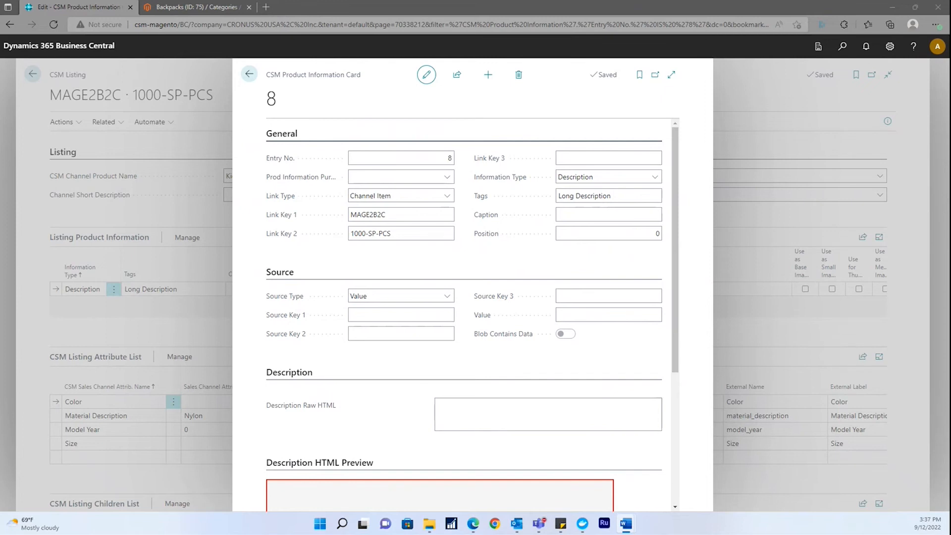
Return to the MAGE2B2C sales channel card, view the Create Listing wizard's opening page and close it without entering an item.
click(250, 76)
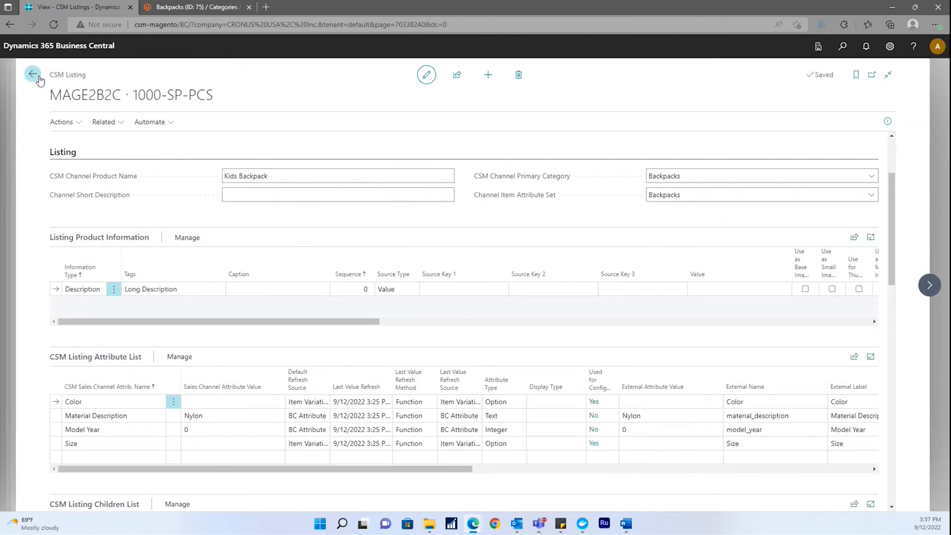
click(33, 74)
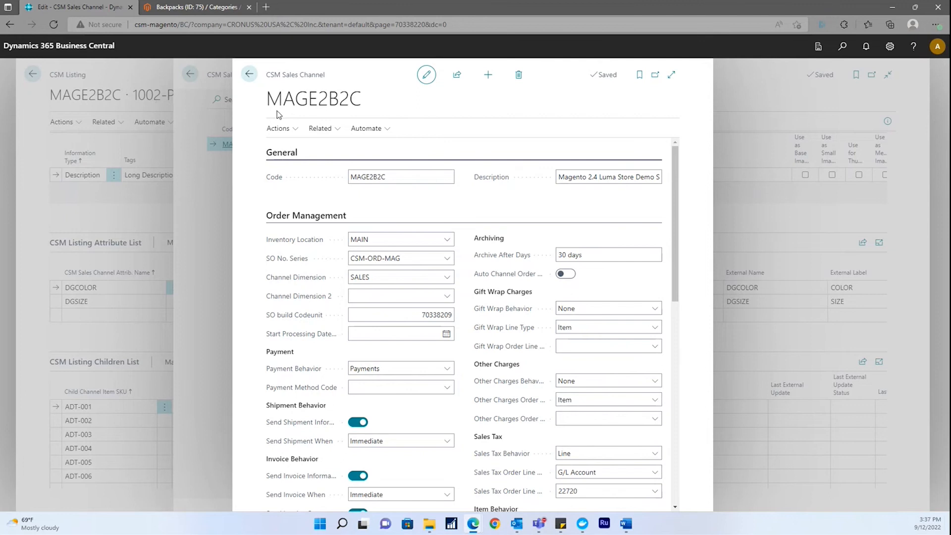
click(320, 128)
mouse_move(354, 171)
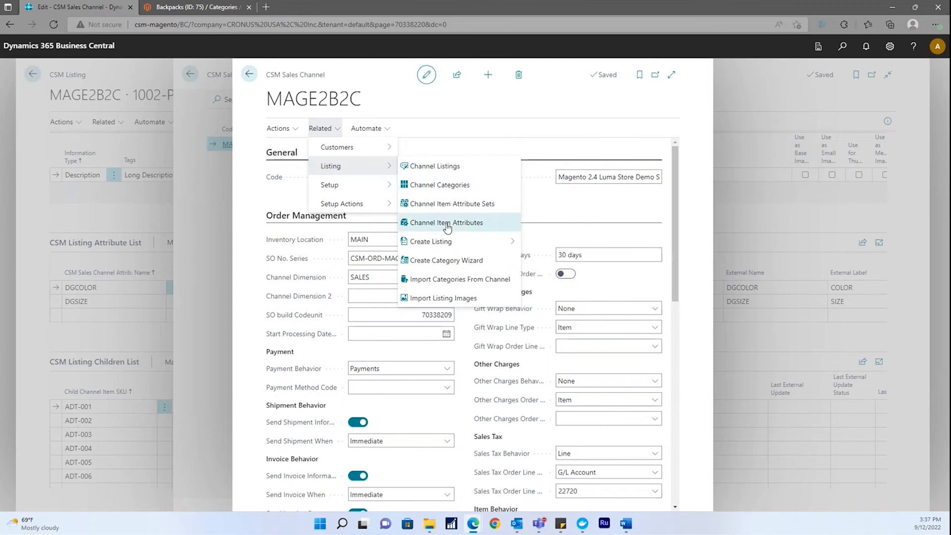
mouse_move(457, 242)
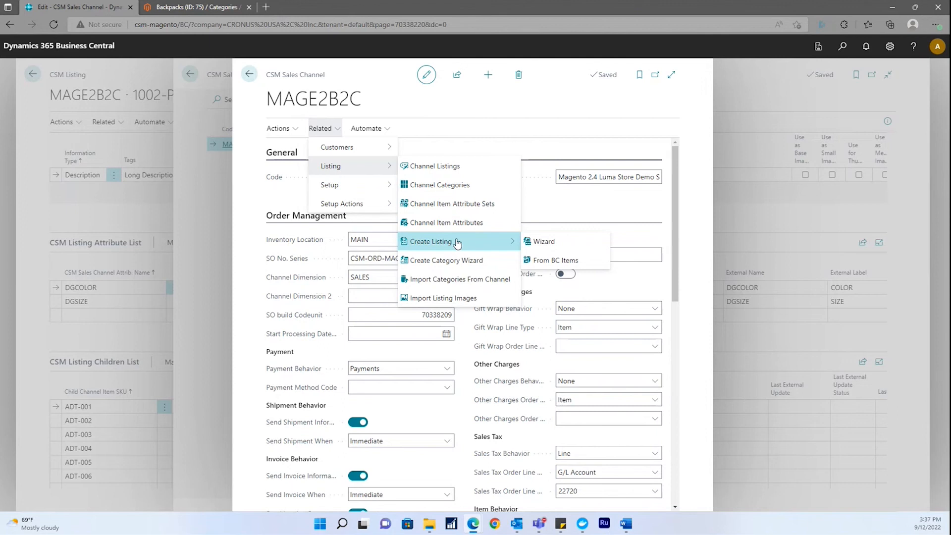
click(551, 242)
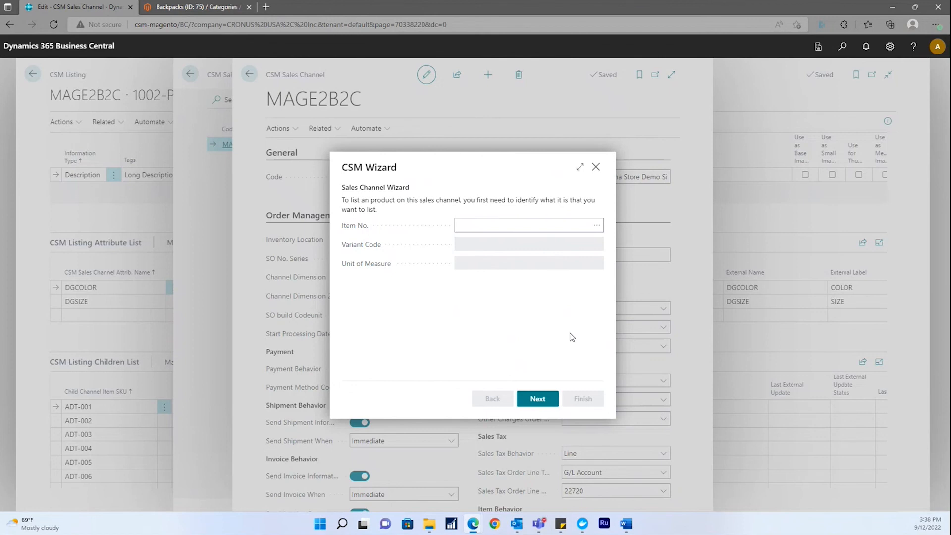
click(596, 167)
Search for "csm listings" and open the CSM Listings list page.
click(842, 46)
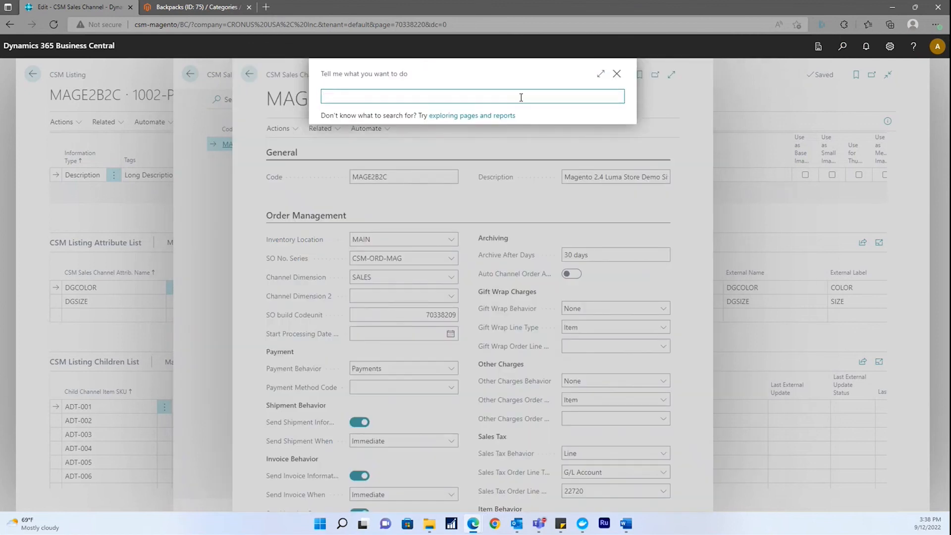
text(csm listings)
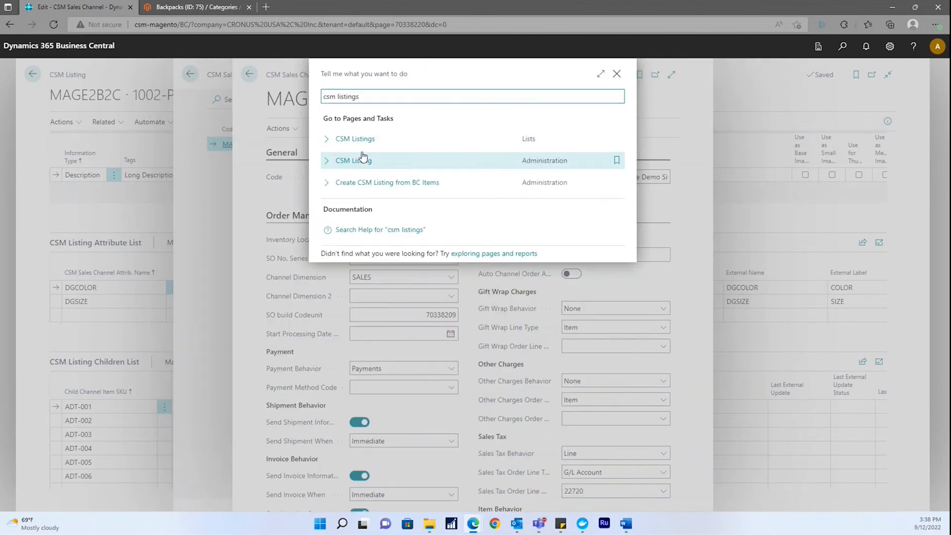
click(365, 144)
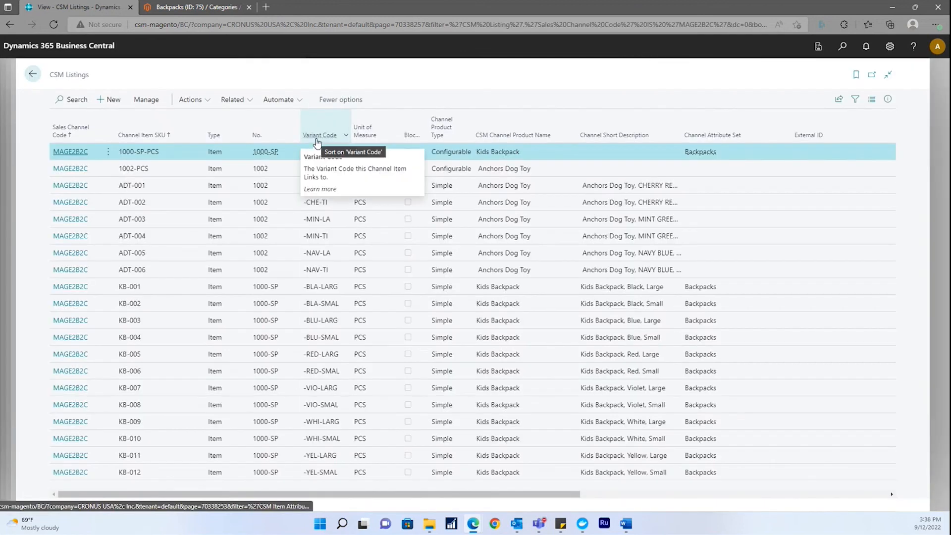
Open the configurable Kids Backpack listing 1000-SP-PCS and review its general, listing, product information and attribute sections.
click(67, 154)
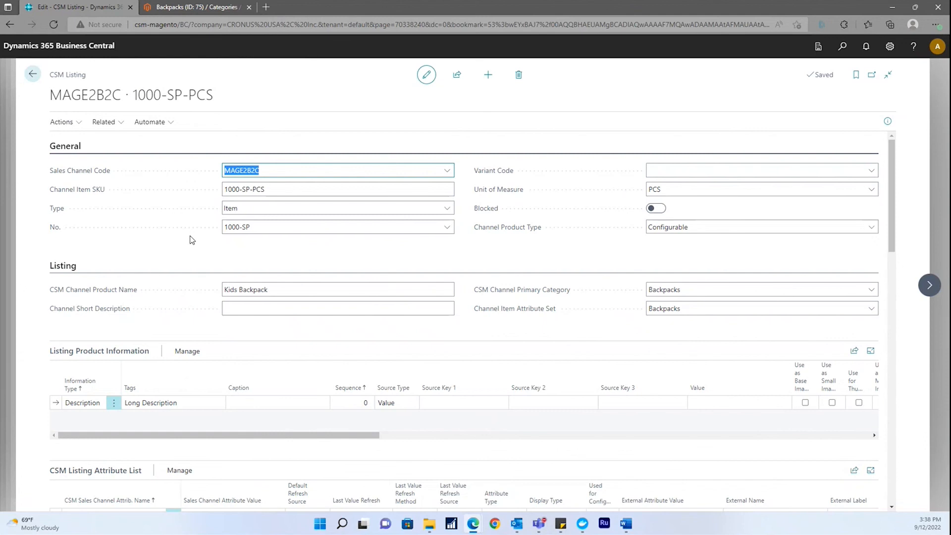
scroll(194, 301, down, 2)
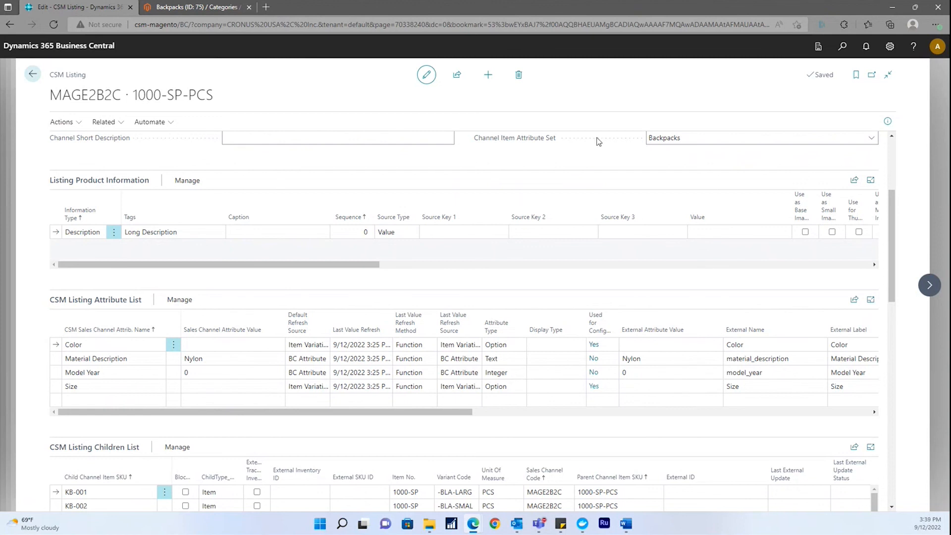
scroll(662, 255, up, 3)
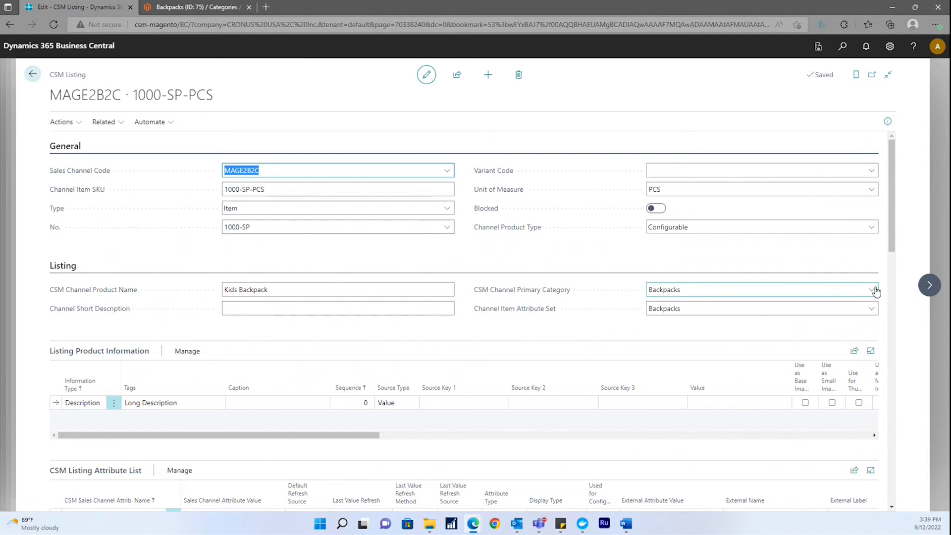
Browse forward to the 1002-PCS and ADT-001 Anchors Dog Toy listings, then return to the CSM Listings list.
click(930, 286)
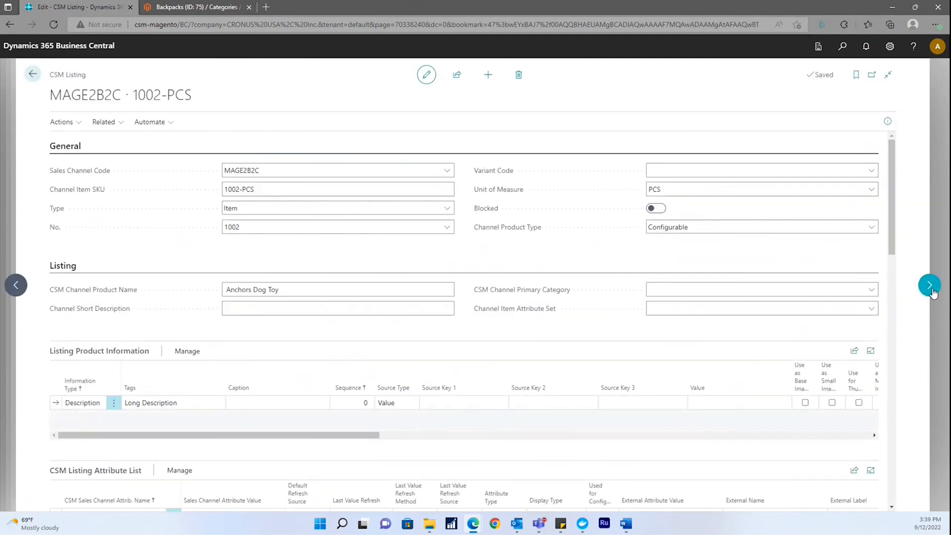
click(931, 286)
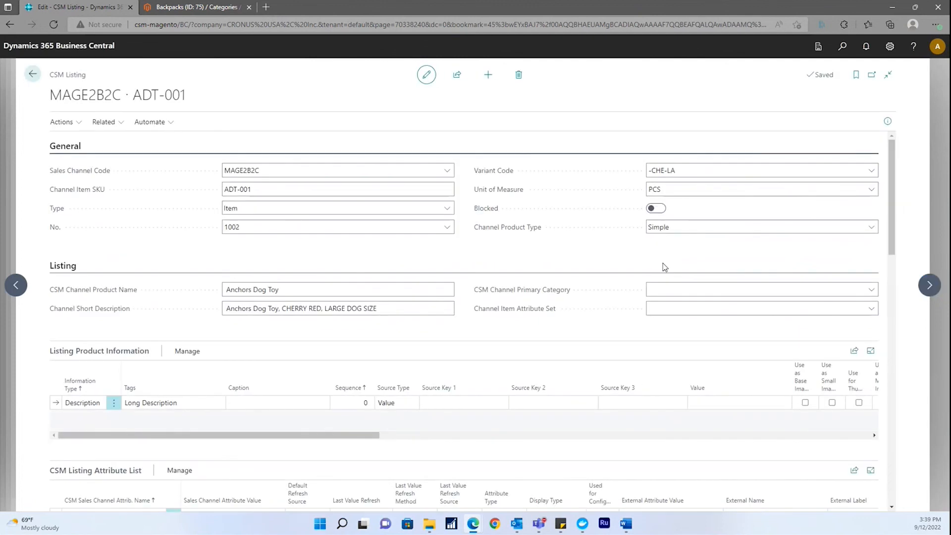
click(33, 75)
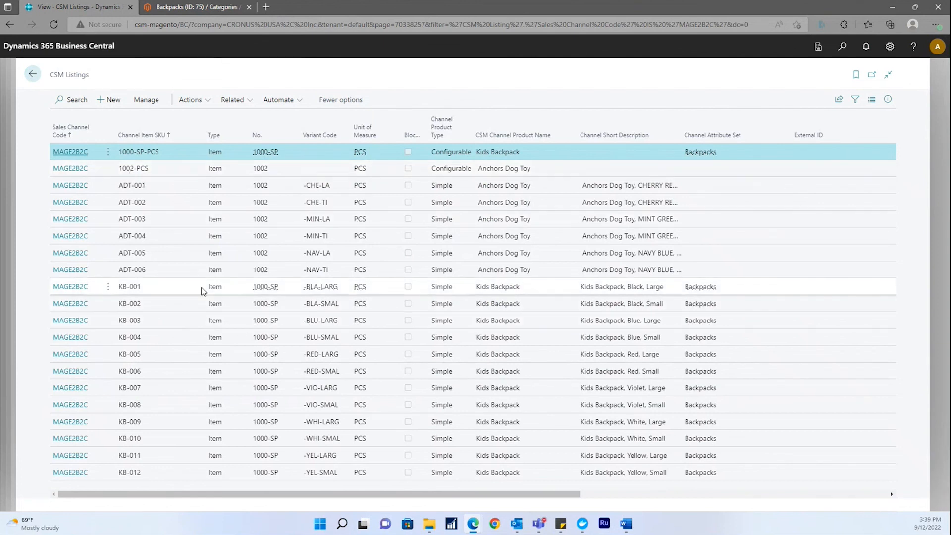
Open the simple Kids Backpack listing KB-001, examine its attribute and children lists, and return to the listings.
click(82, 287)
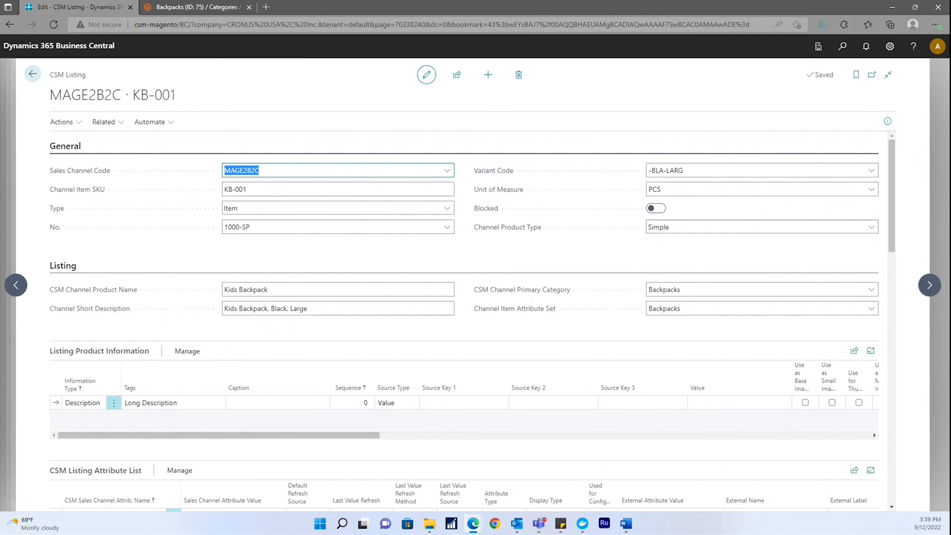
key(alt+Tab)
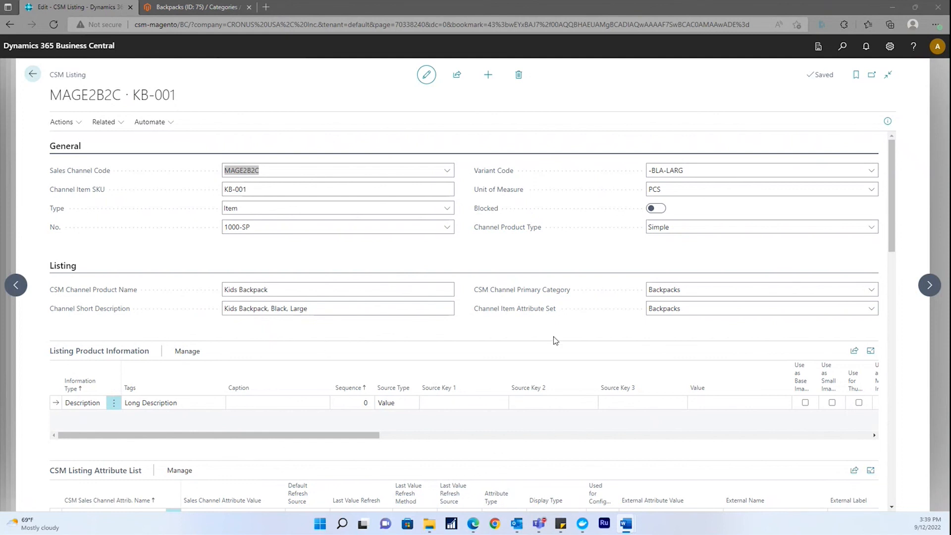
scroll(542, 338, down, 5)
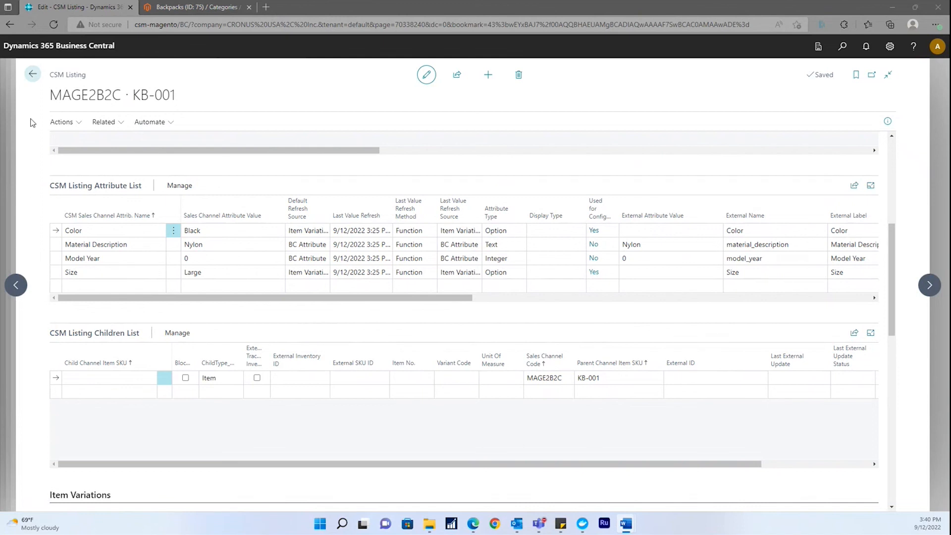
click(32, 74)
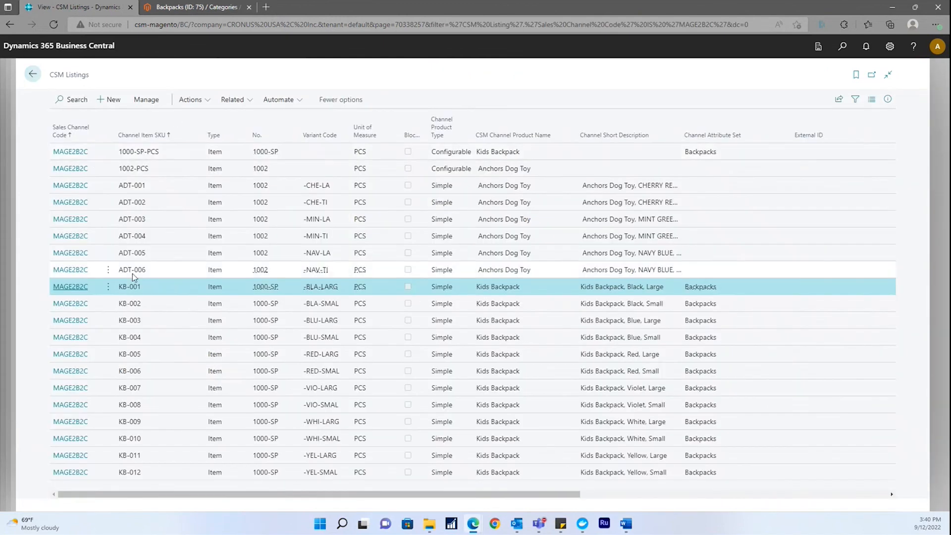
Reopen the configurable listing 1000-SP-PCS and examine its attribute list and child listings.
click(229, 151)
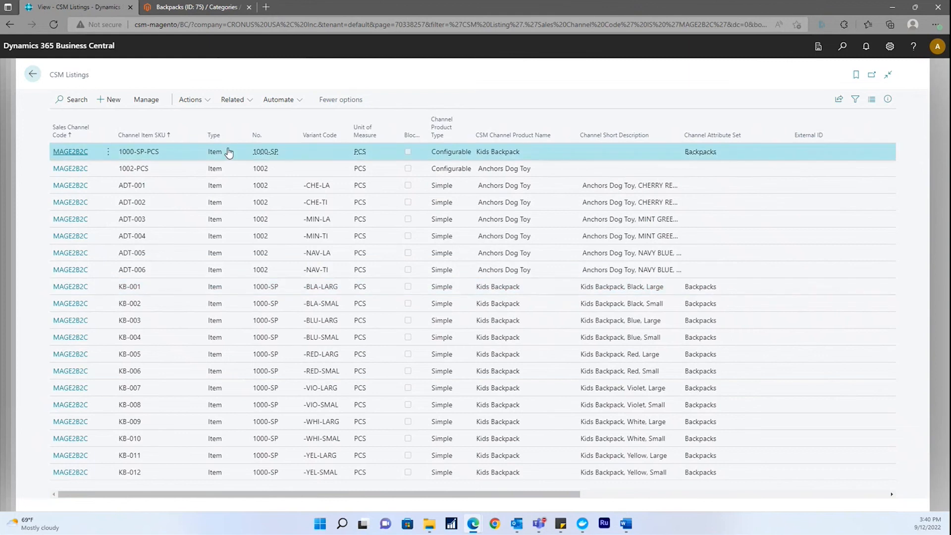
click(229, 152)
scroll(347, 354, down, 3)
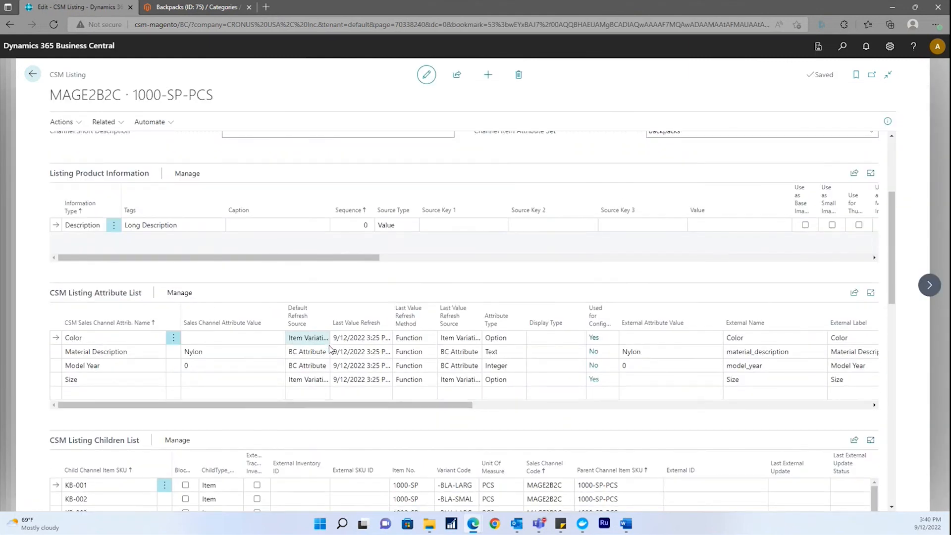
scroll(330, 348, down, 2)
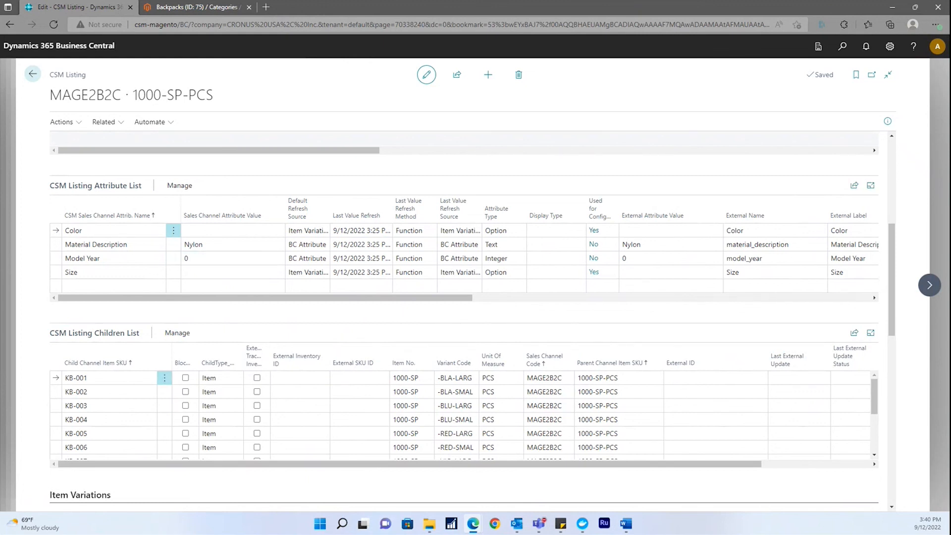
key(alt+Tab)
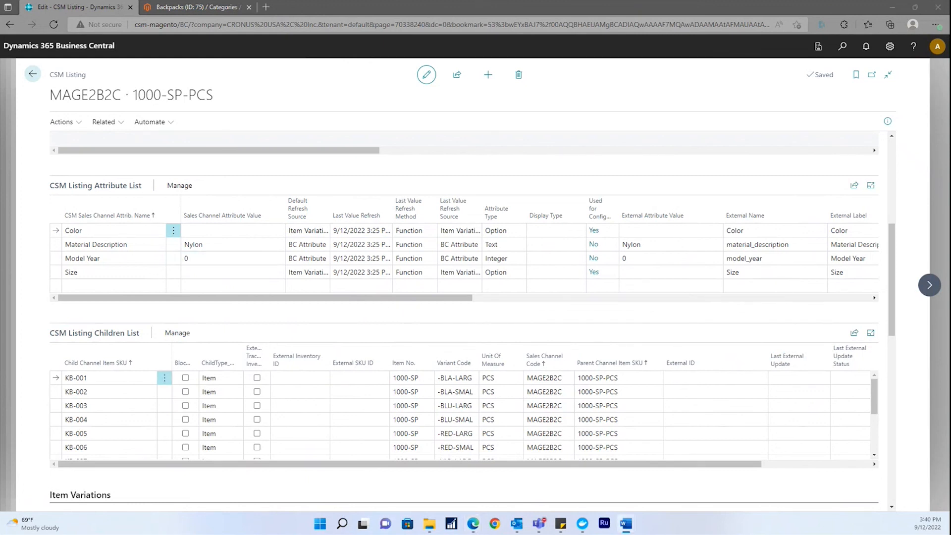